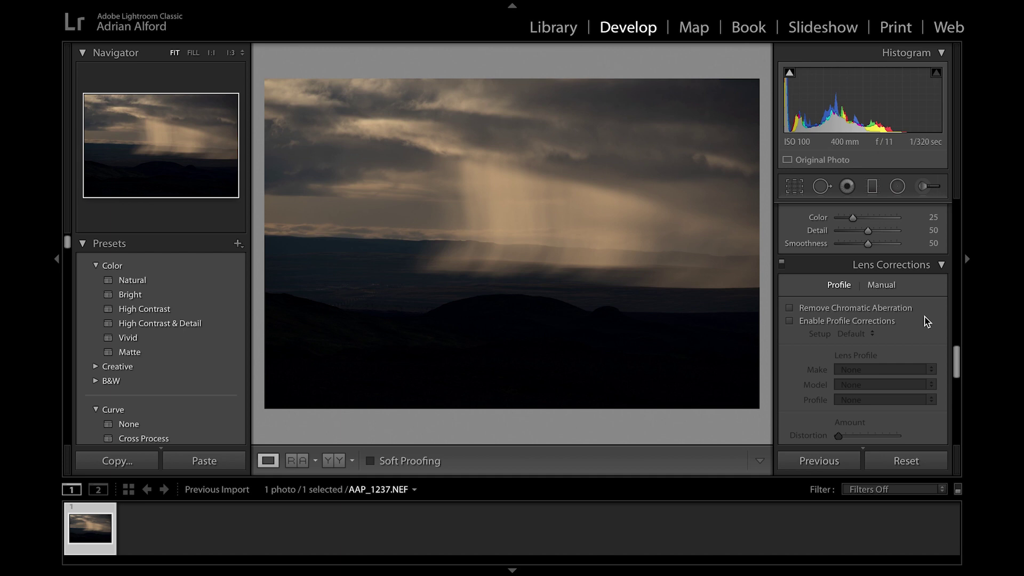
- Convert AAP_1237.NEF to black and white, removing chromatic aberration and enabling lens profile corrections
{"action": "left_click_drag", "start_coordinate": [959, 367], "coordinate": [957, 208]}
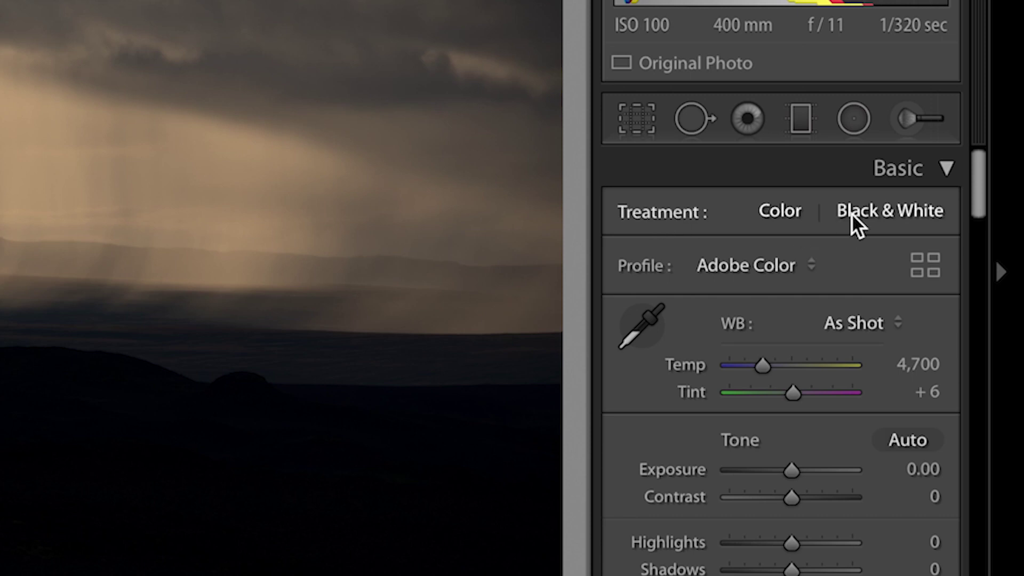
{"action": "left_click", "coordinate": [875, 215]}
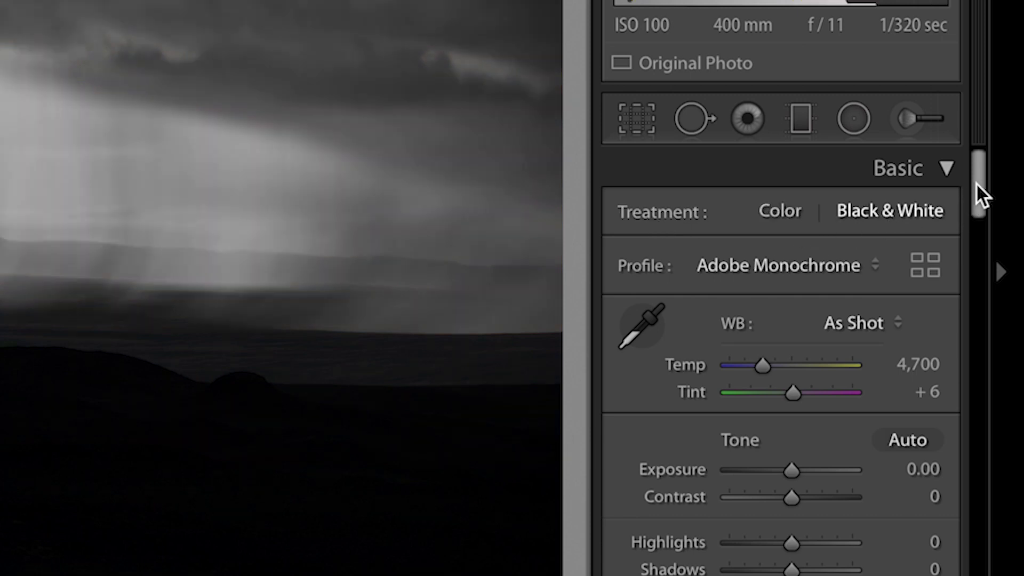
{"action": "left_click_drag", "start_coordinate": [976, 183], "coordinate": [949, 501]}
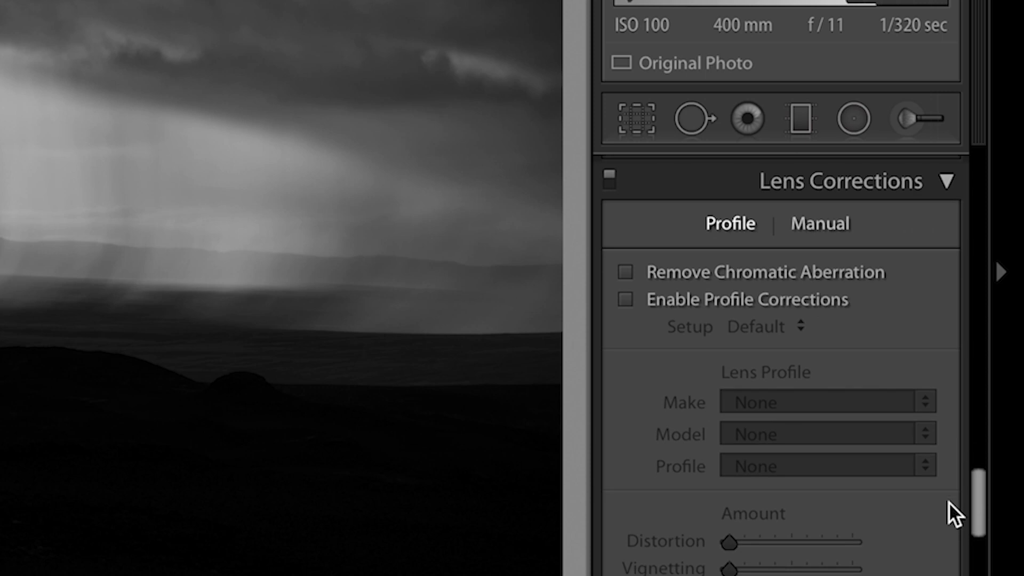
{"action": "left_click", "coordinate": [627, 302]}
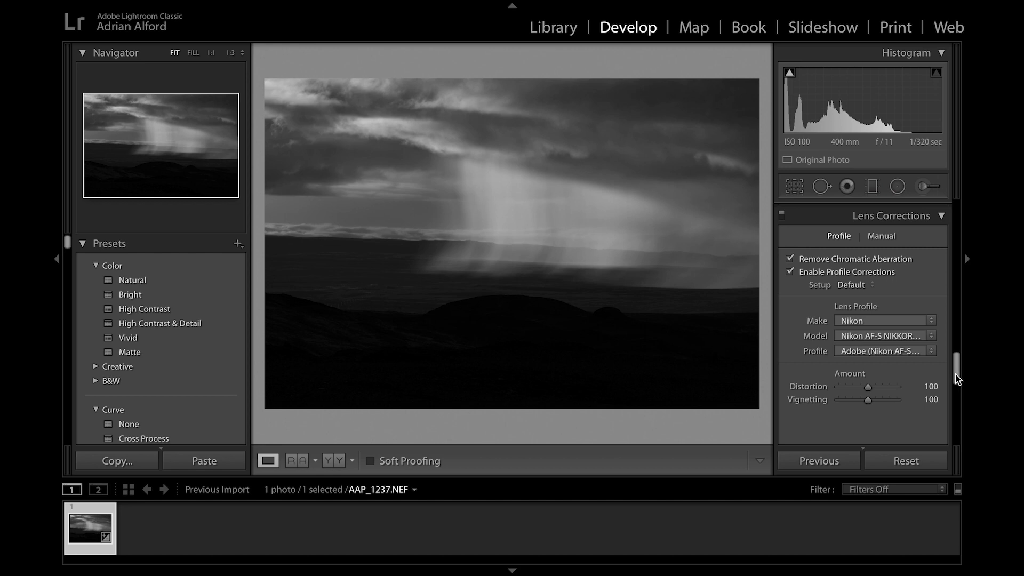
{"action": "left_click_drag", "start_coordinate": [956, 376], "coordinate": [958, 236]}
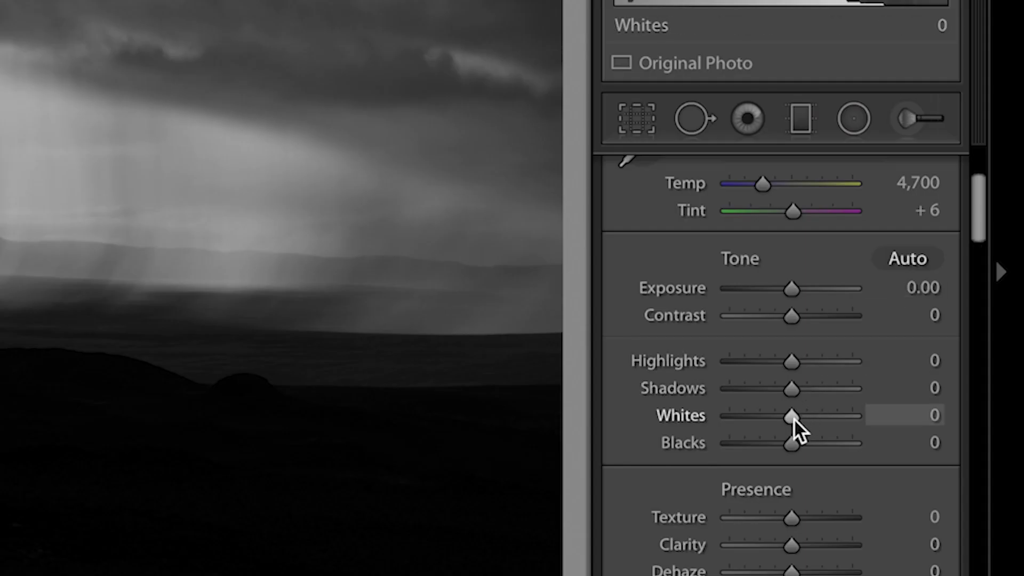
- Enter Whites +40 and Blacks +25 in the Basic panel
{"action": "left_click", "coordinate": [913, 414]}
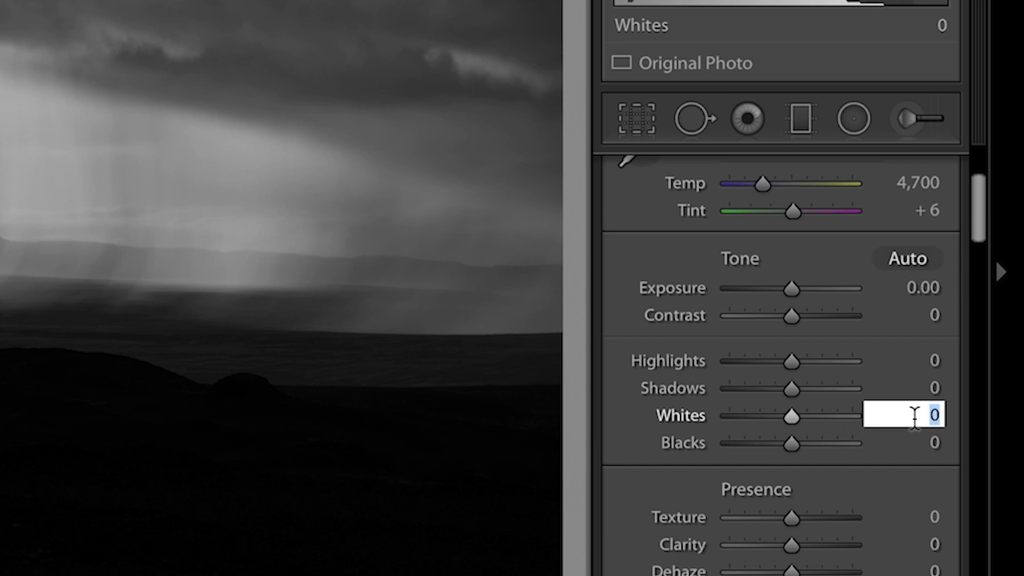
{"action": "type", "text": "40"}
{"action": "key", "text": "Tab"}
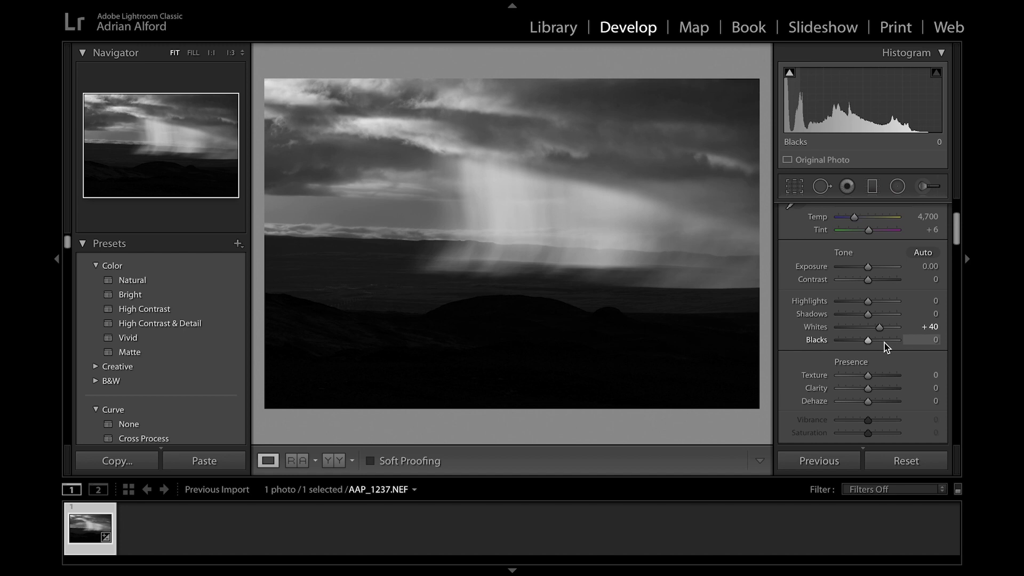
{"action": "left_click", "coordinate": [929, 340]}
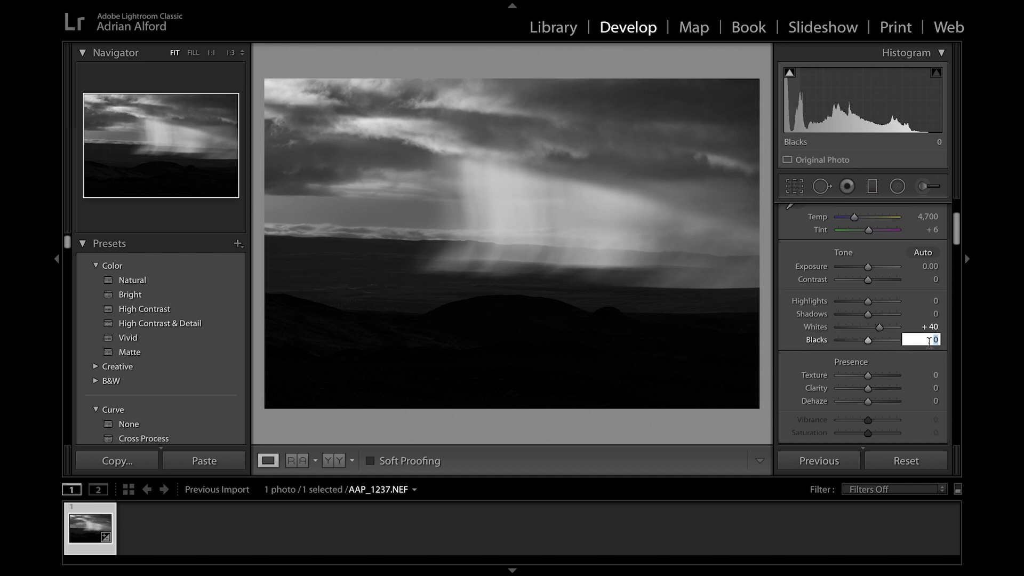
{"action": "type", "text": "25"}
{"action": "key", "text": "Return"}
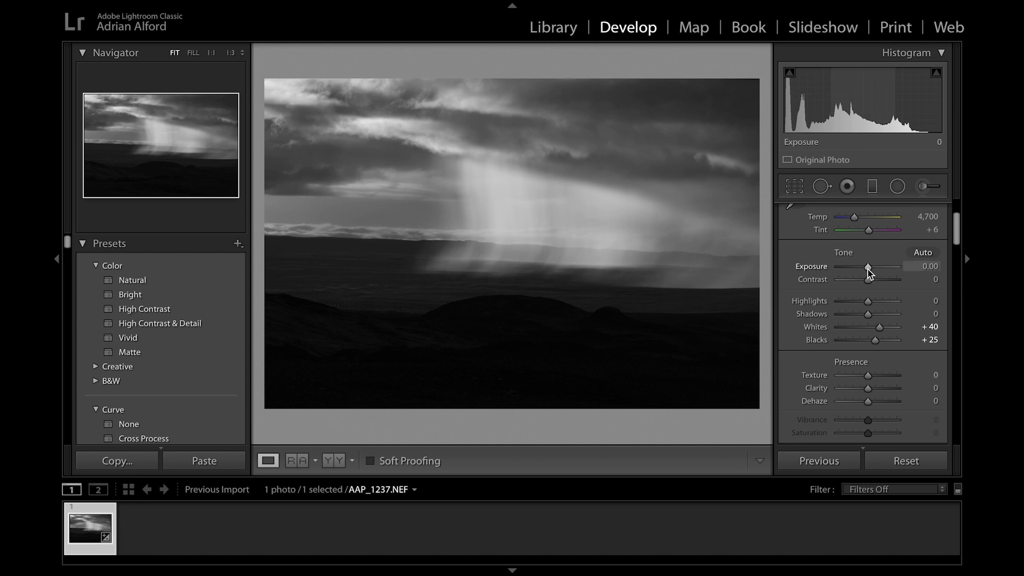
- Set Exposure +0.30, Contrast +10, Highlights −60 and Shadows +60
{"action": "left_click_drag", "start_coordinate": [868, 272], "coordinate": [869, 273]}
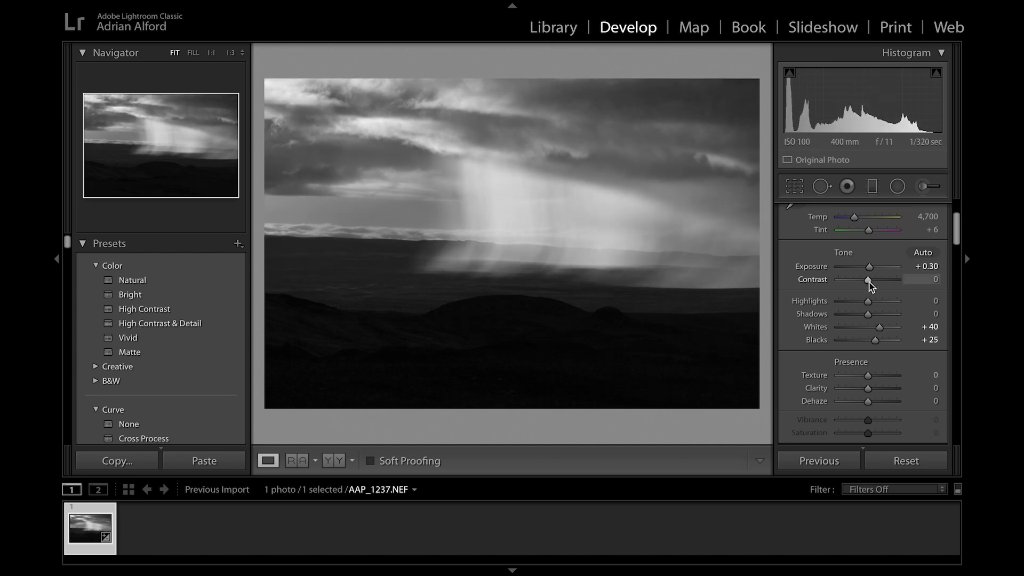
{"action": "key", "text": "Up"}
{"action": "key", "text": "Up"}
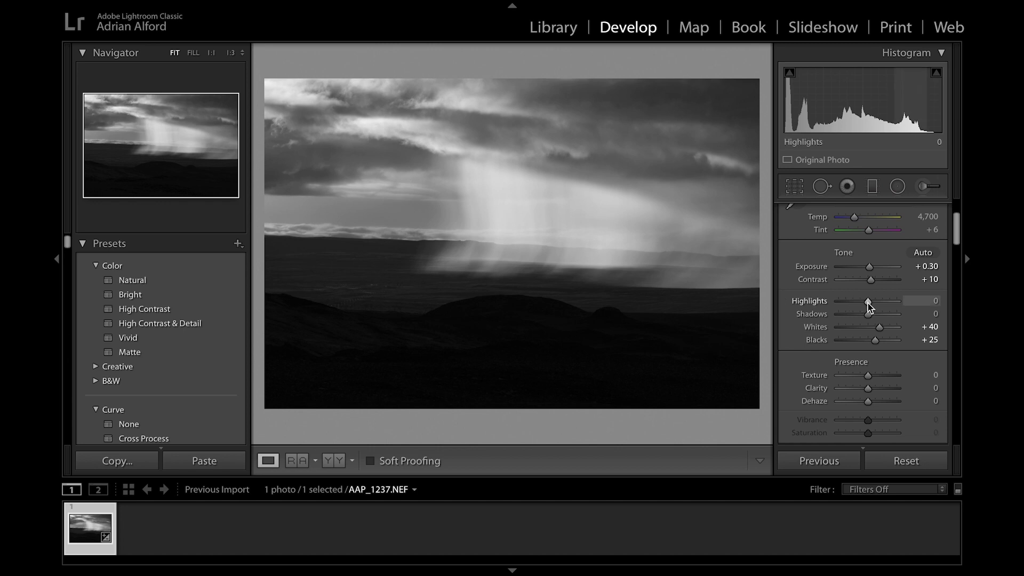
{"action": "left_click_drag", "start_coordinate": [868, 303], "coordinate": [851, 306]}
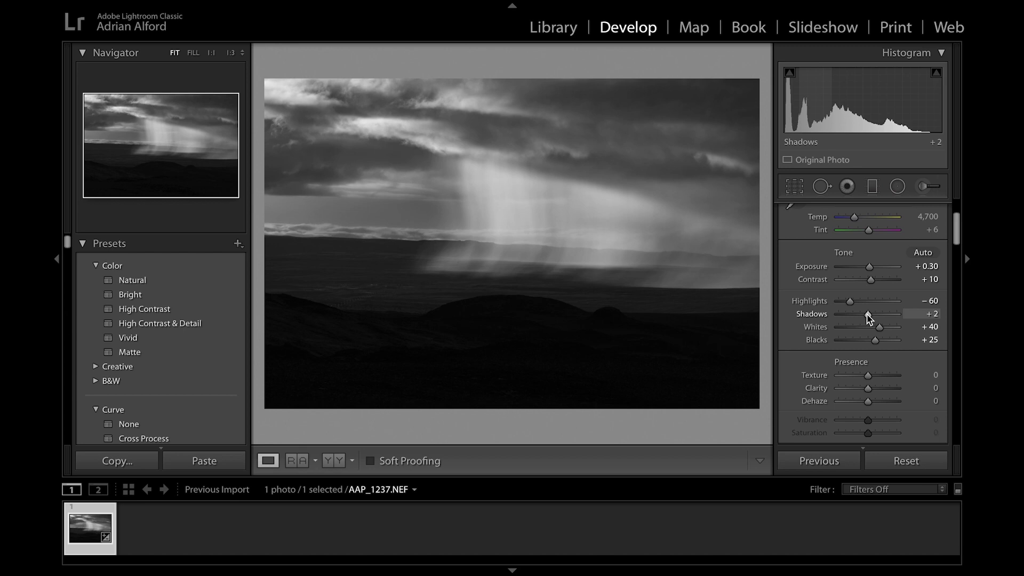
{"action": "left_click_drag", "start_coordinate": [868, 316], "coordinate": [885, 319]}
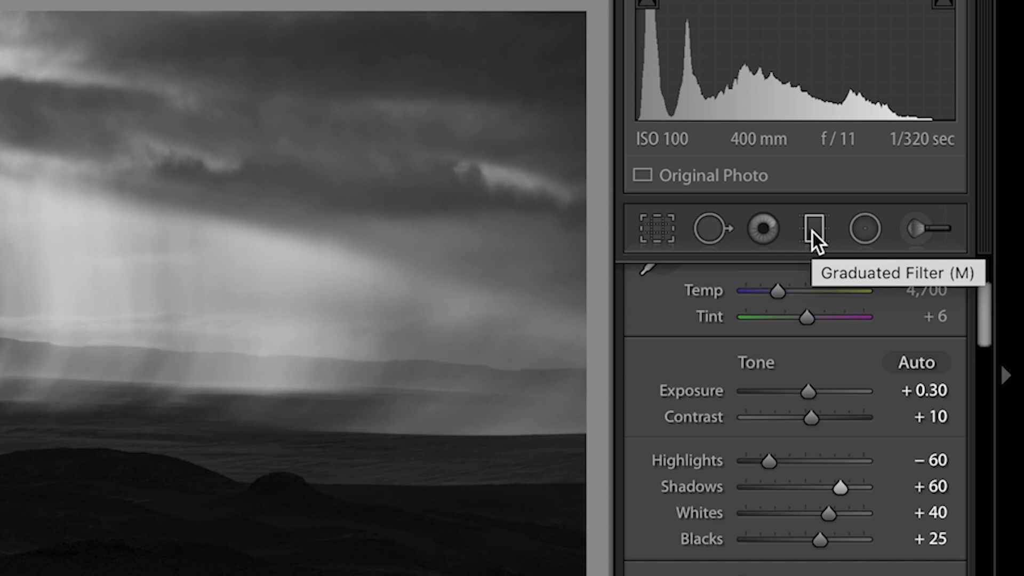
- Add a graduated filter from the top edge darkening the sky to −1.88 exposure
{"action": "left_click", "coordinate": [813, 232]}
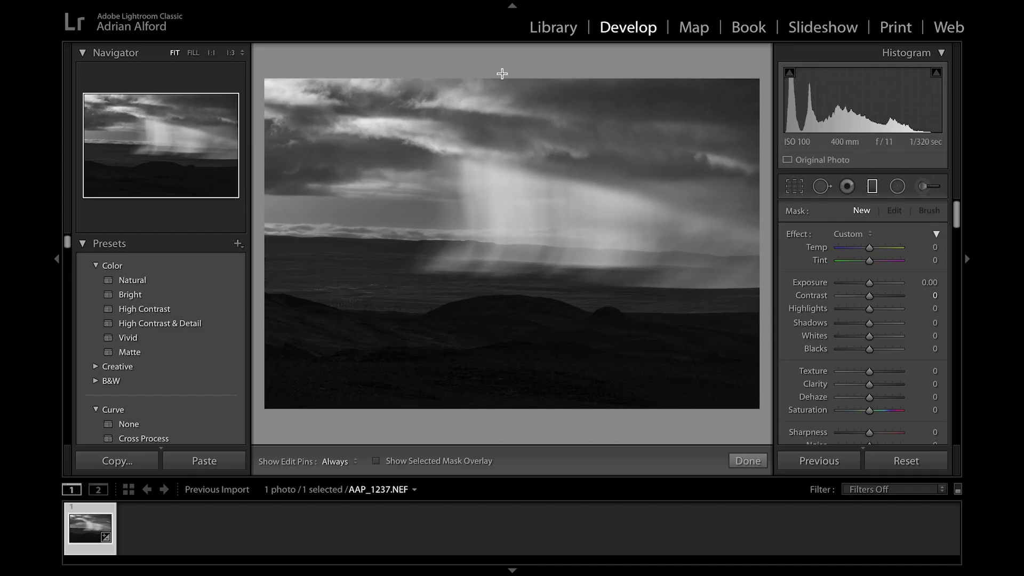
{"action": "left_click_drag", "start_coordinate": [504, 75], "coordinate": [502, 211]}
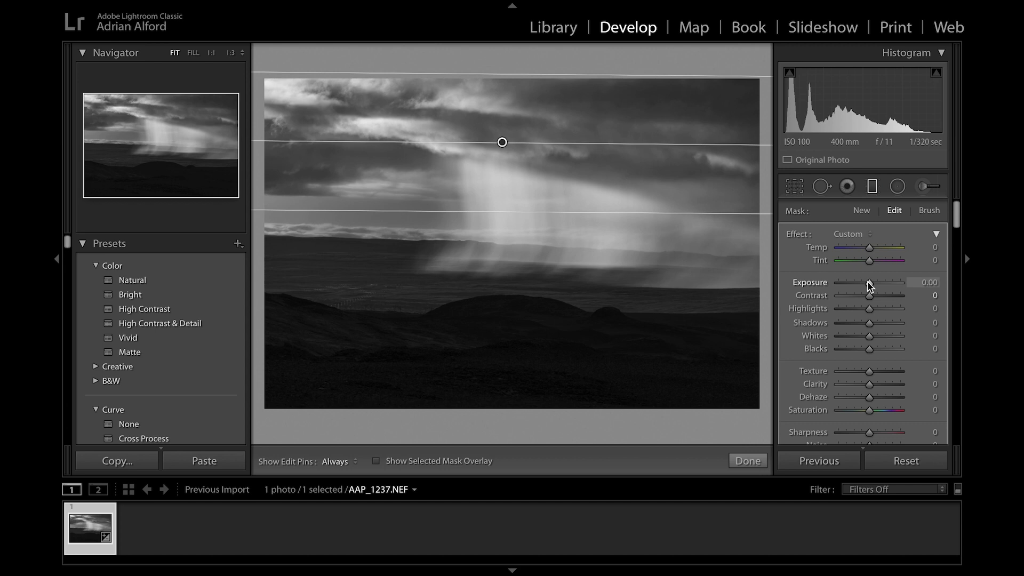
{"action": "left_click_drag", "start_coordinate": [868, 285], "coordinate": [855, 286]}
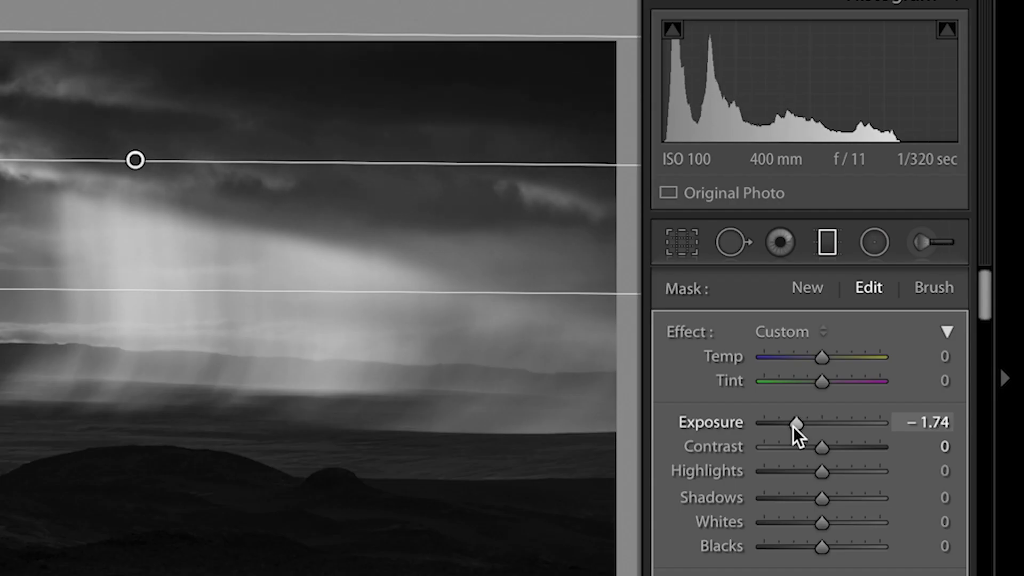
{"action": "left_click_drag", "start_coordinate": [793, 427], "coordinate": [789, 432]}
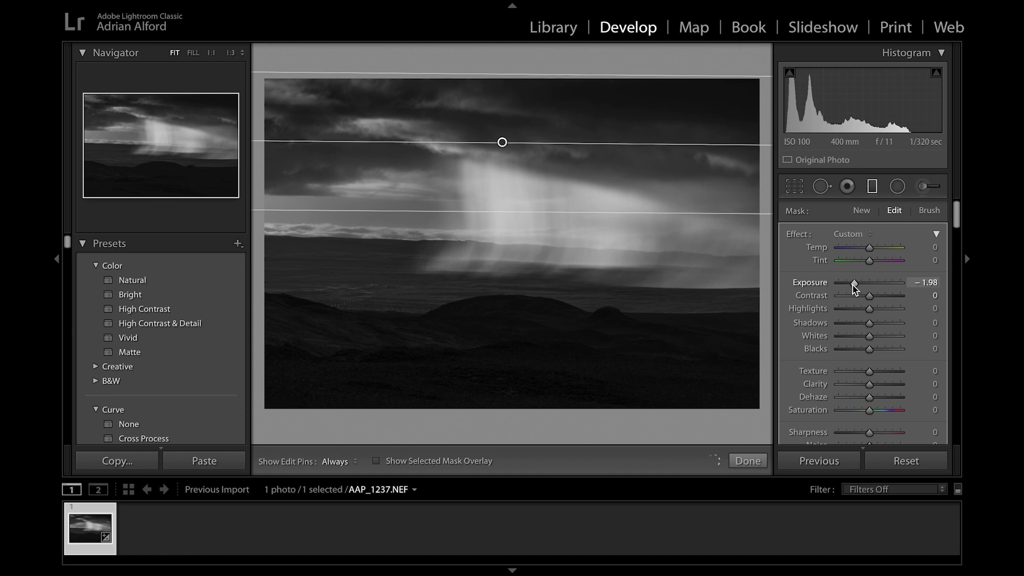
{"action": "left_click_drag", "start_coordinate": [854, 289], "coordinate": [855, 288]}
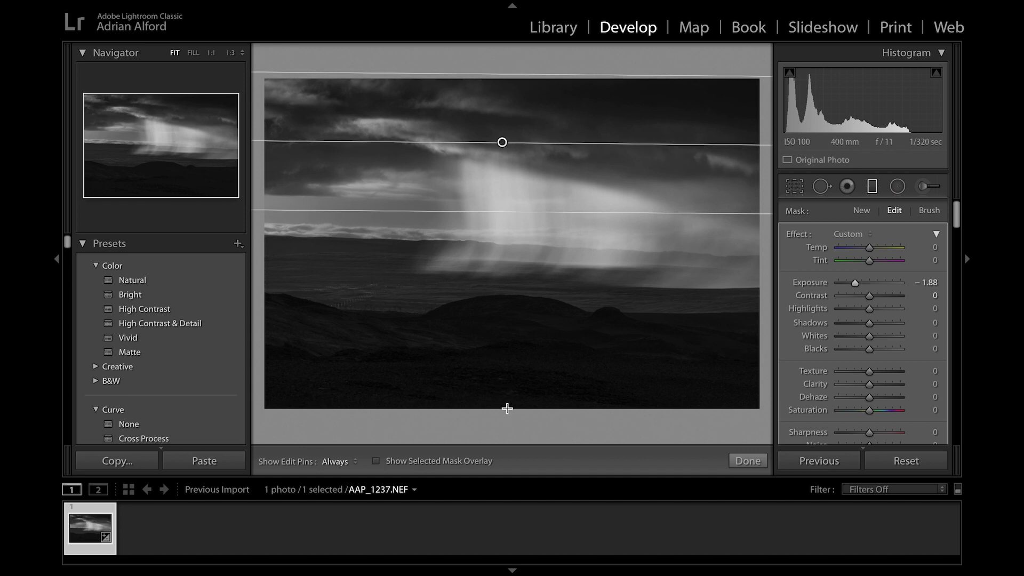
- Add a second gradient from the bottom brightening the foreground to about +2 exposure
{"action": "left_click_drag", "start_coordinate": [508, 408], "coordinate": [508, 257]}
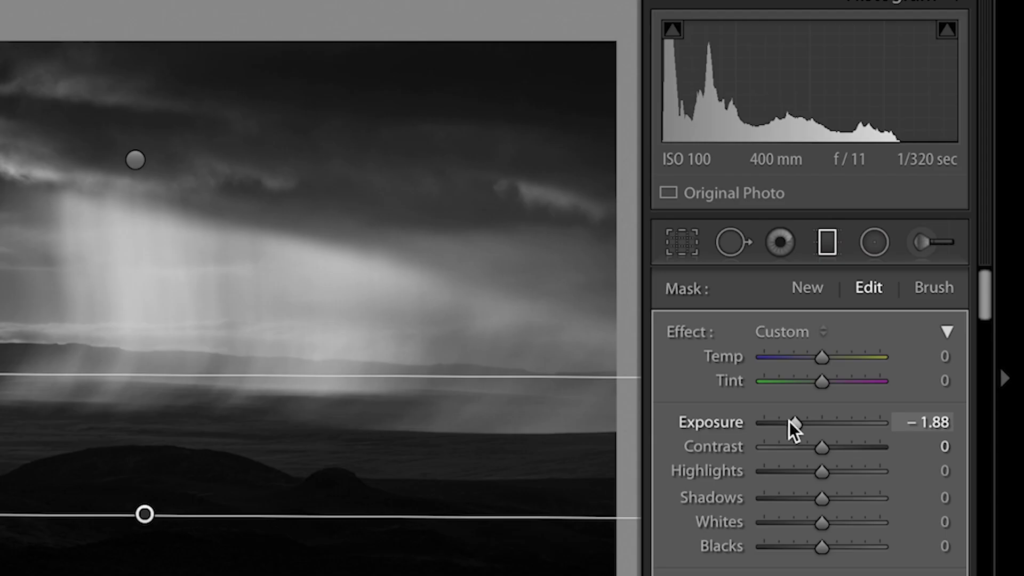
{"action": "left_click_drag", "start_coordinate": [795, 425], "coordinate": [846, 426]}
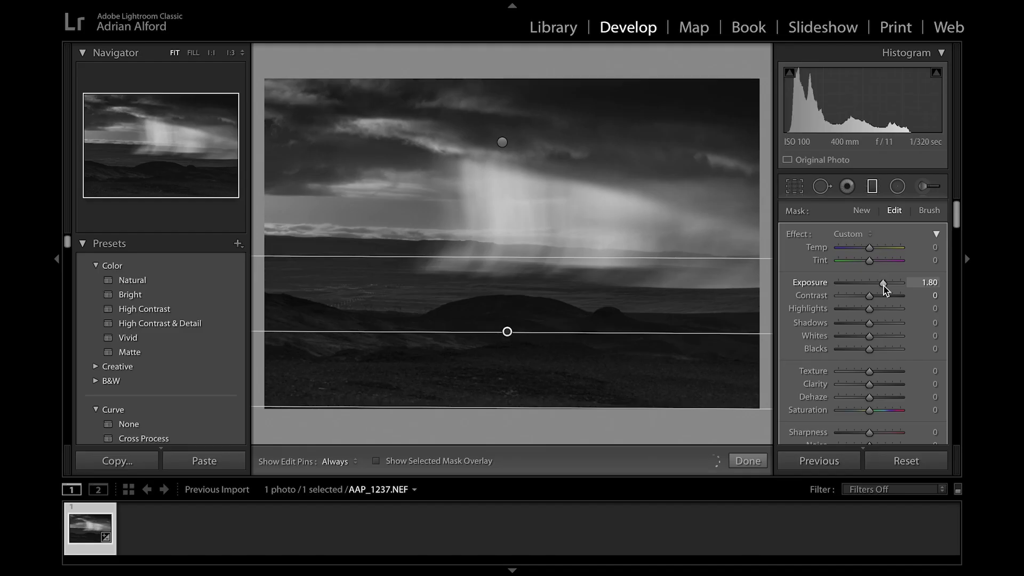
{"action": "left_click_drag", "start_coordinate": [883, 286], "coordinate": [885, 286]}
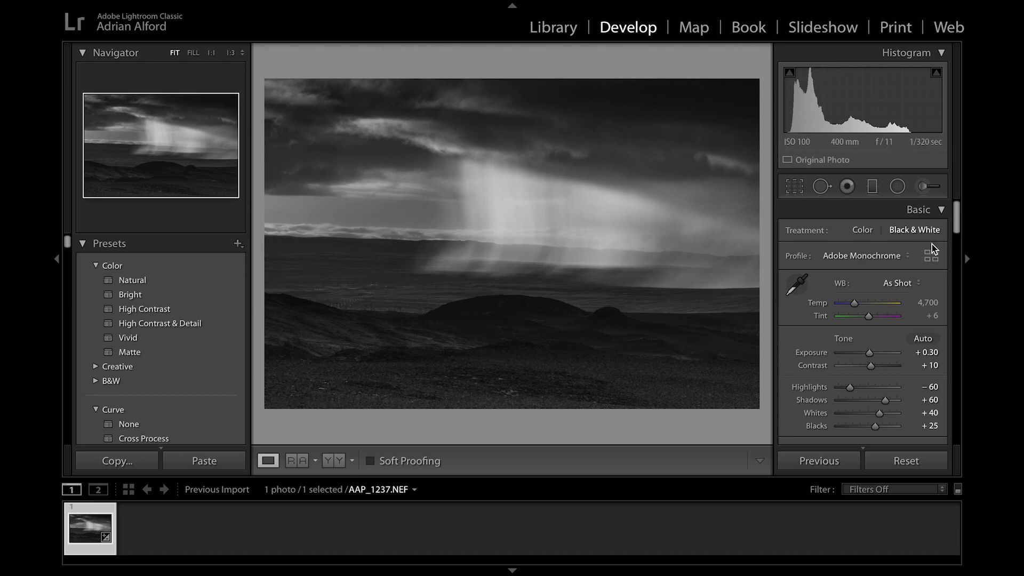
- Enter Clarity 15 and Dehaze 10 in the Presence section
{"action": "left_click_drag", "start_coordinate": [958, 217], "coordinate": [951, 250]}
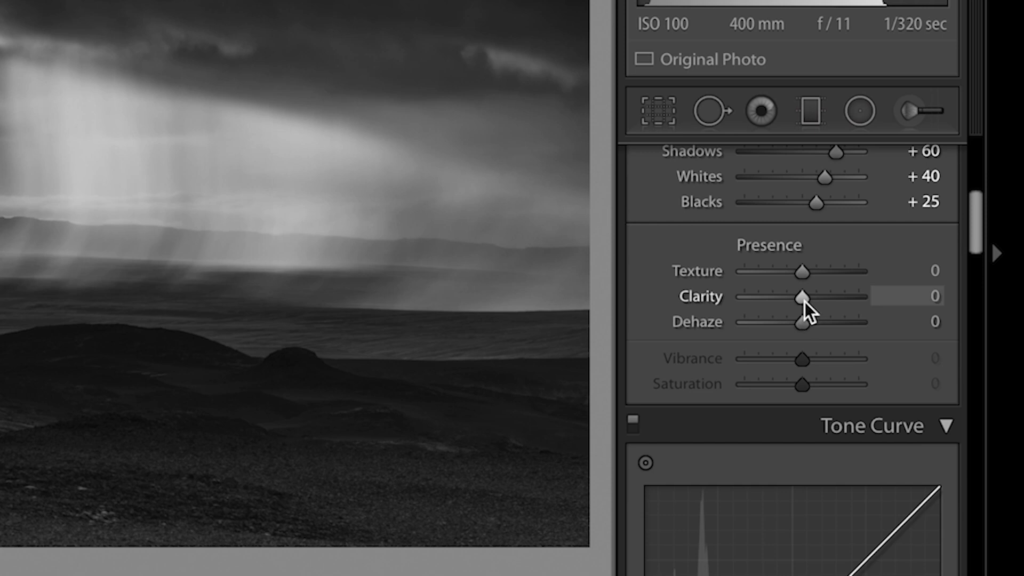
{"action": "left_click", "coordinate": [919, 296]}
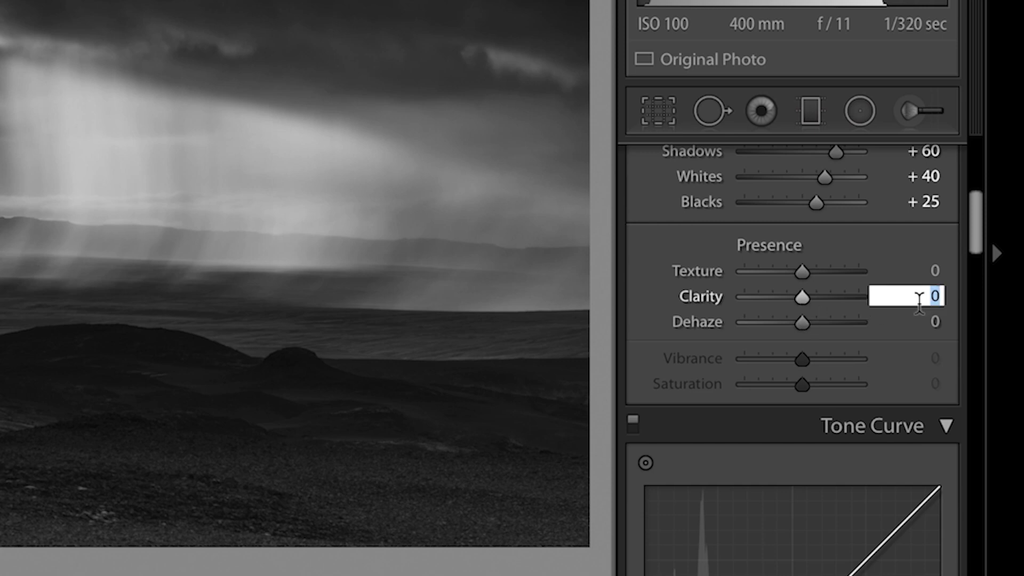
{"action": "type", "text": "15"}
{"action": "key", "text": "Return"}
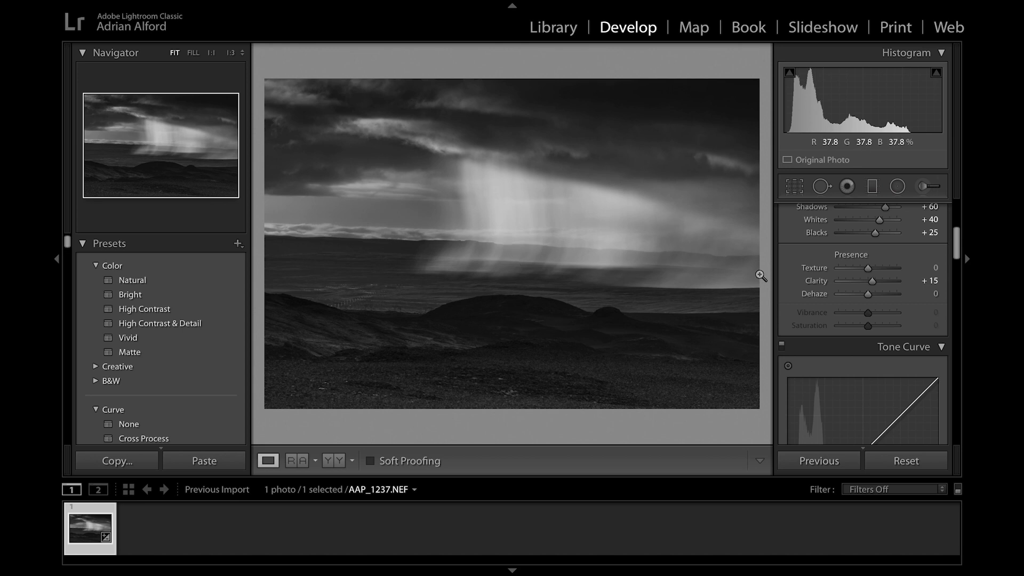
{"action": "left_click", "coordinate": [933, 296]}
{"action": "type", "text": "10"}
{"action": "key", "text": "Return"}
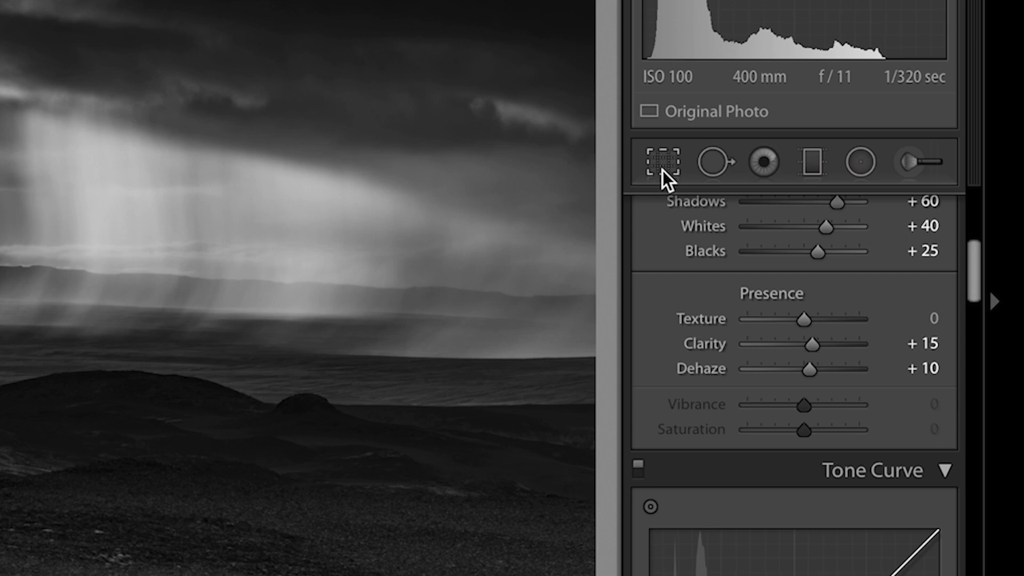
- Crop the photo to a 16 x 9 aspect ratio with the scene shifted down
{"action": "left_click", "coordinate": [663, 163]}
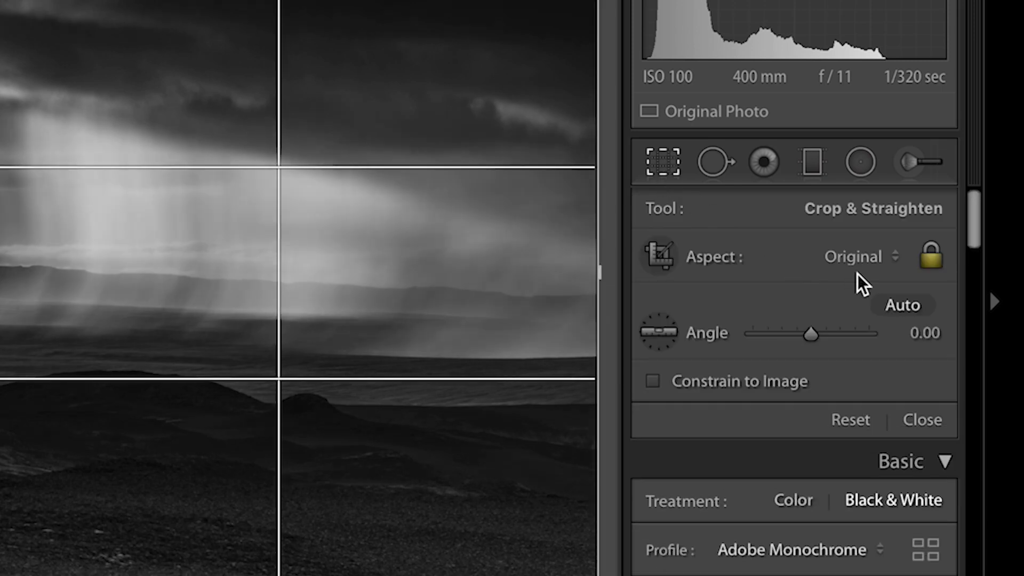
{"action": "left_click", "coordinate": [898, 260]}
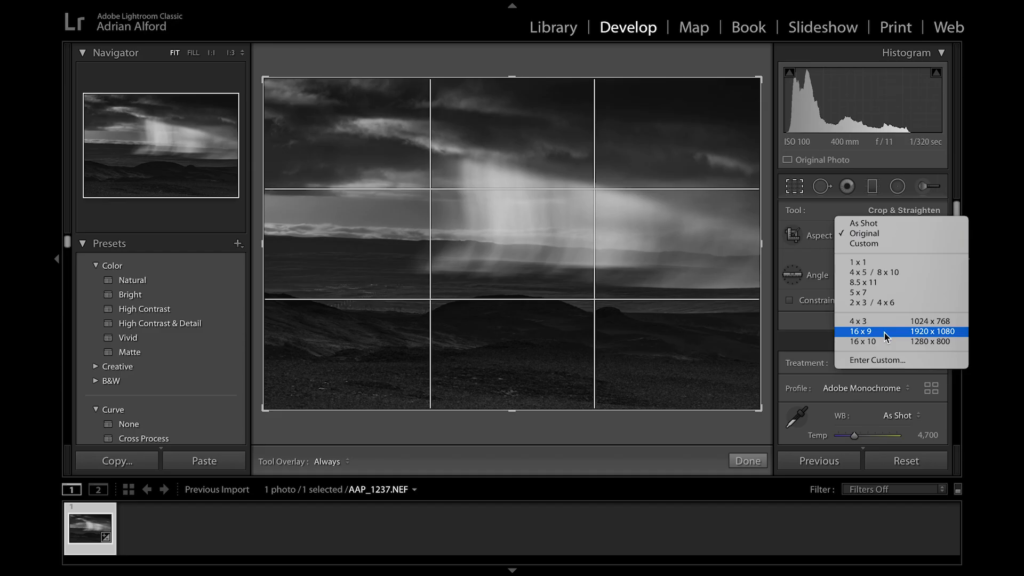
{"action": "left_click", "coordinate": [884, 336]}
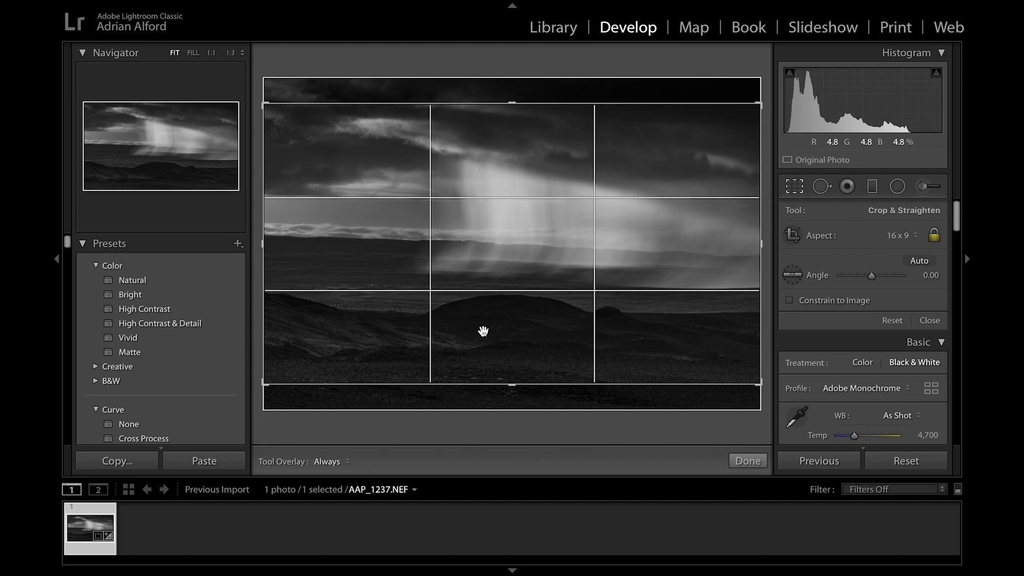
{"action": "left_click_drag", "start_coordinate": [507, 311], "coordinate": [510, 322]}
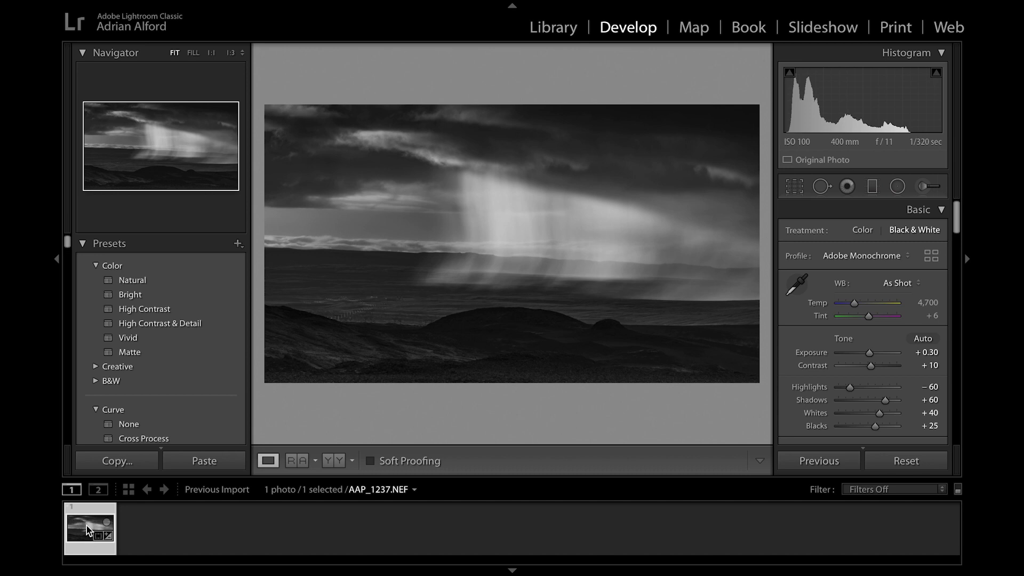
- Send the photo from its thumbnail to Edit in Adobe Photoshop 2020
{"action": "right_click", "coordinate": [88, 529]}
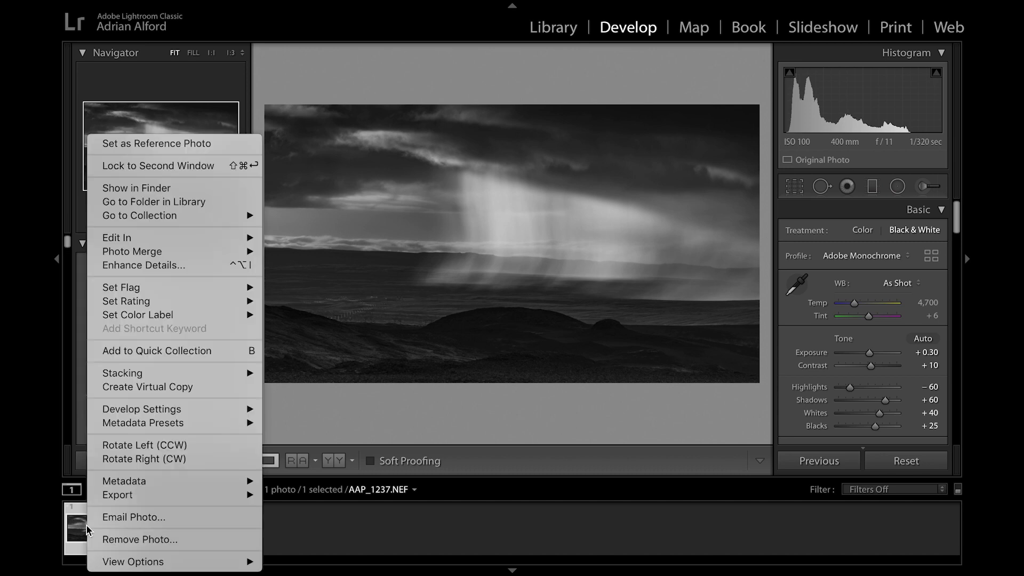
{"action": "mouse_move", "coordinate": [168, 241]}
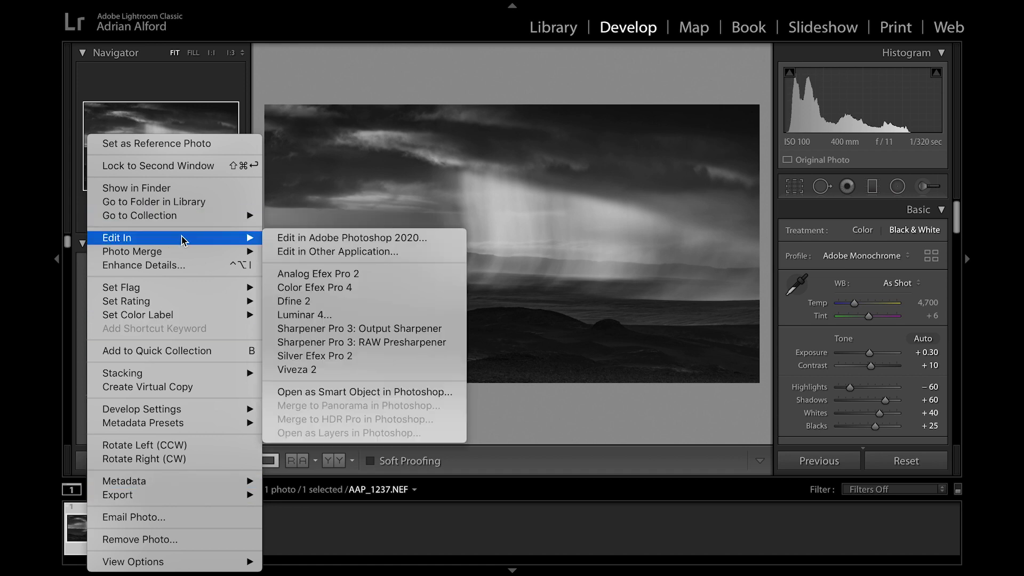
{"action": "left_click", "coordinate": [314, 244]}
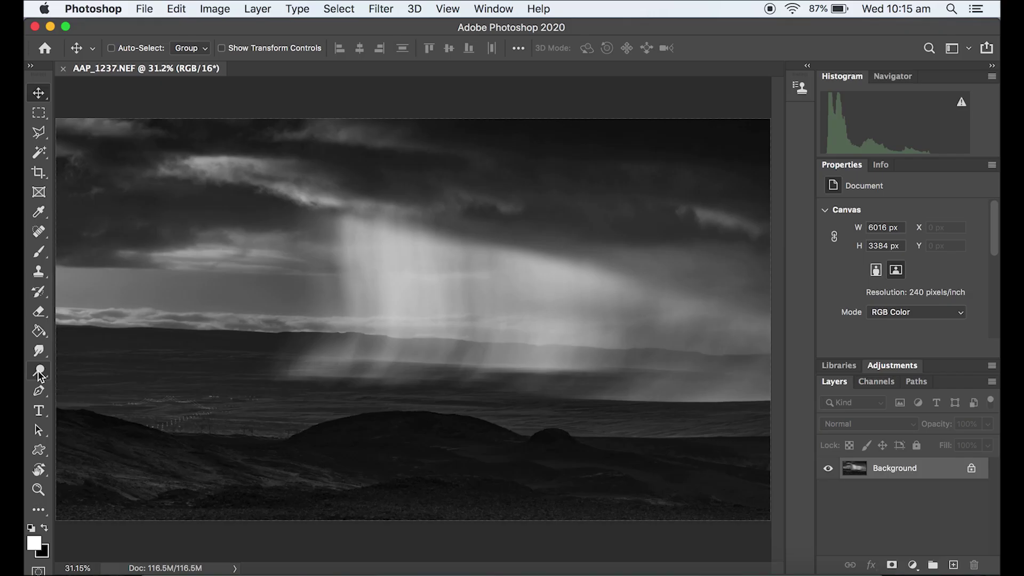
- Set up the Dodge tool with 30% exposure and a 300 px brush
{"action": "left_click", "coordinate": [39, 373]}
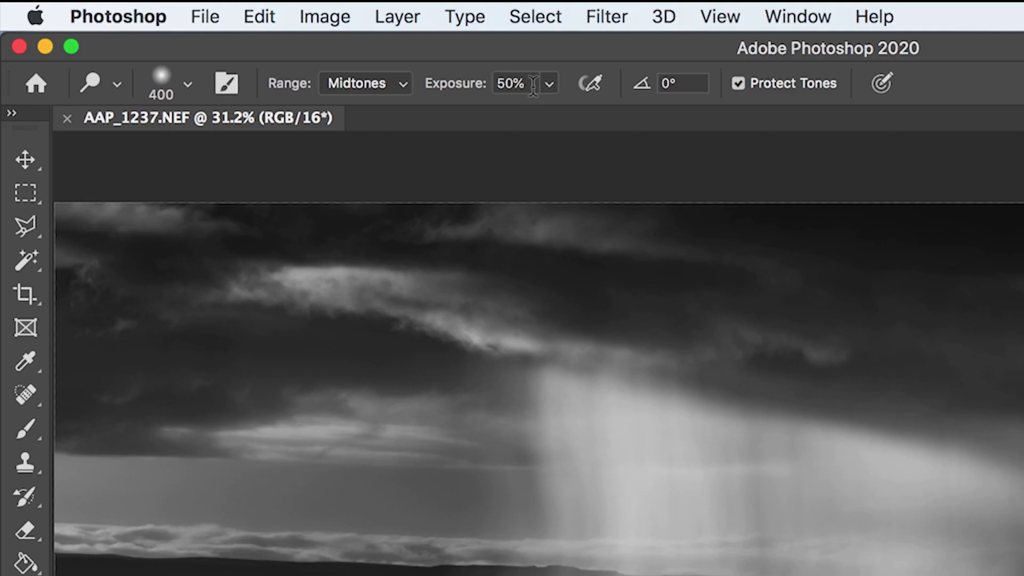
{"action": "left_click", "coordinate": [331, 49]}
{"action": "type", "text": "30"}
{"action": "key", "text": "Return"}
{"action": "left_click", "coordinate": [189, 86]}
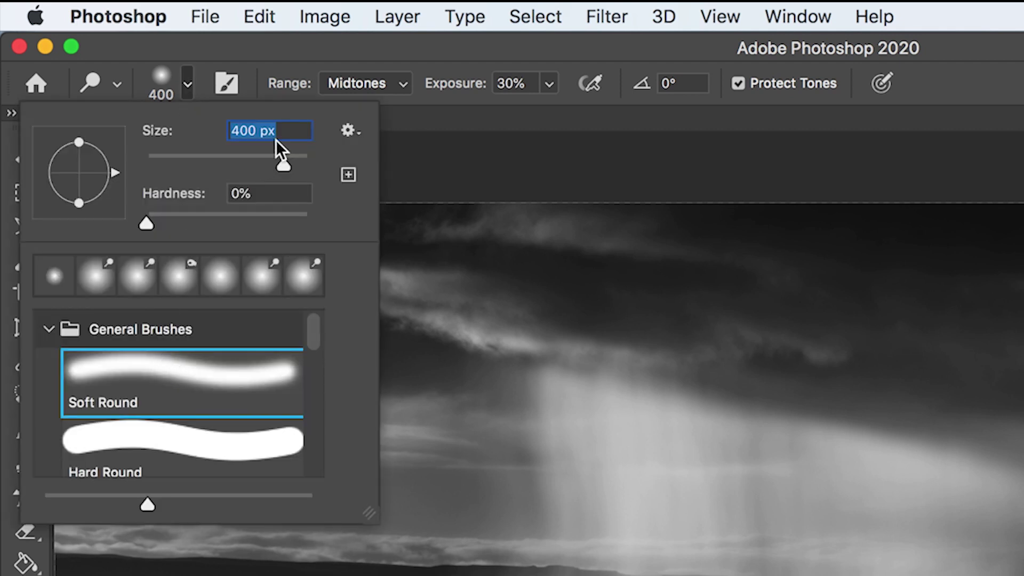
{"action": "type", "text": "300"}
{"action": "key", "text": "Return"}
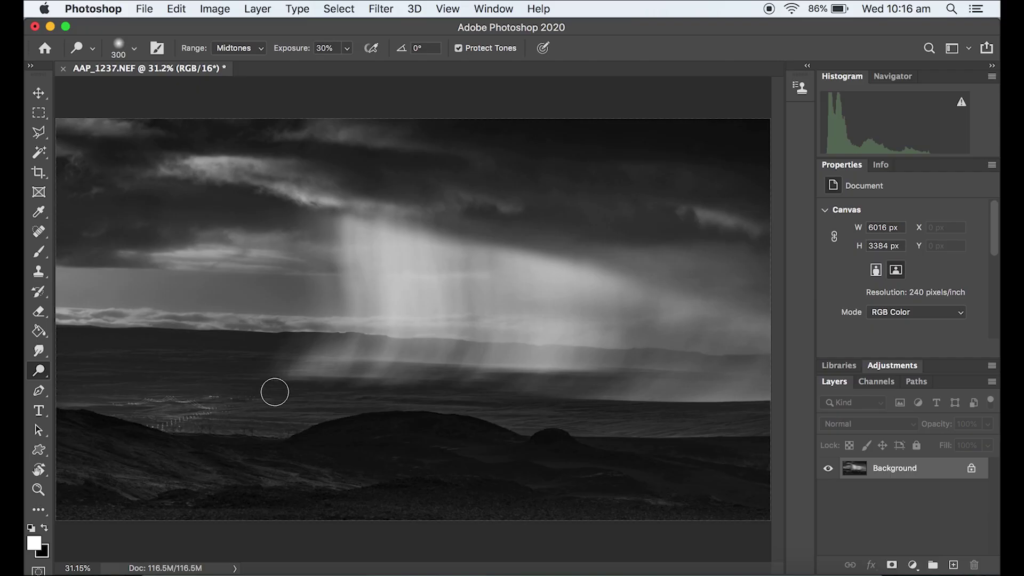
- Duplicate the Background layer into a Background copy
{"action": "left_click", "coordinate": [39, 95]}
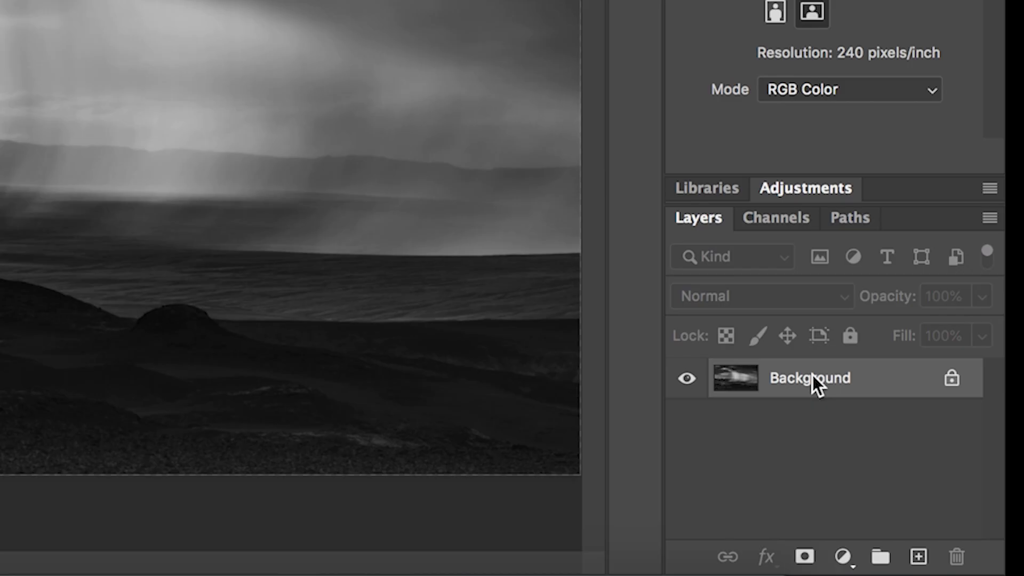
{"action": "right_click", "coordinate": [812, 375]}
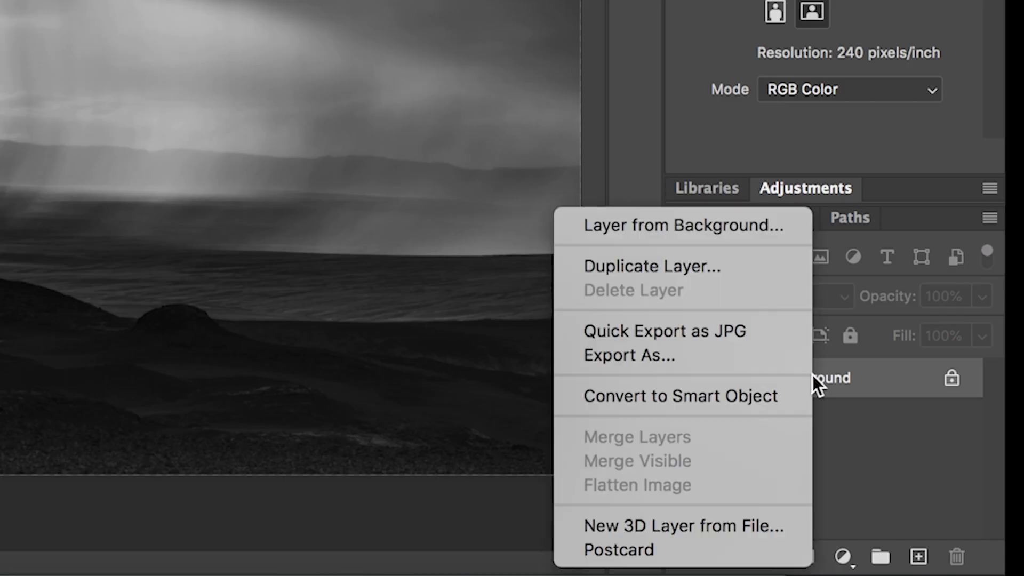
{"action": "left_click", "coordinate": [697, 267]}
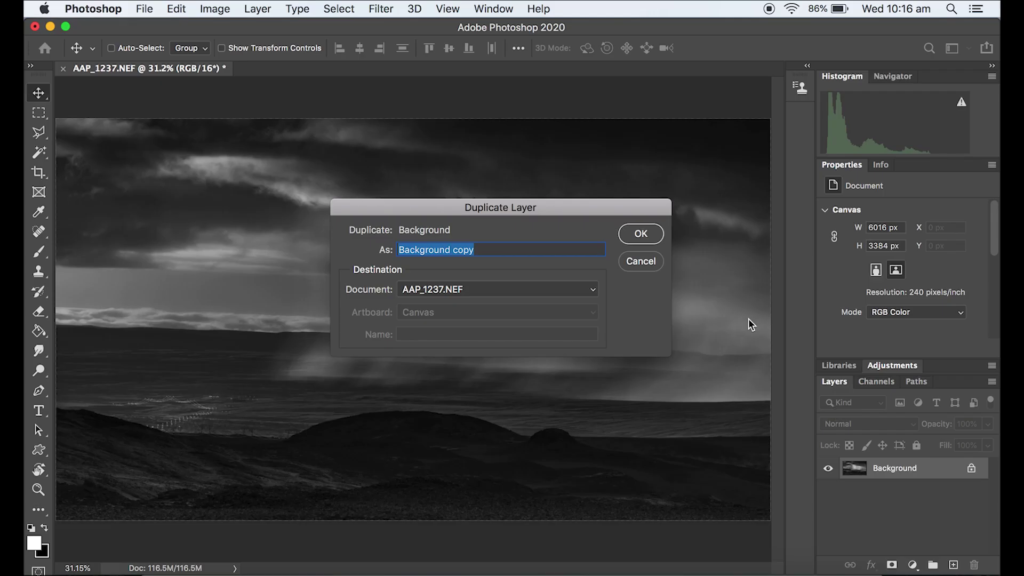
{"action": "left_click", "coordinate": [644, 233]}
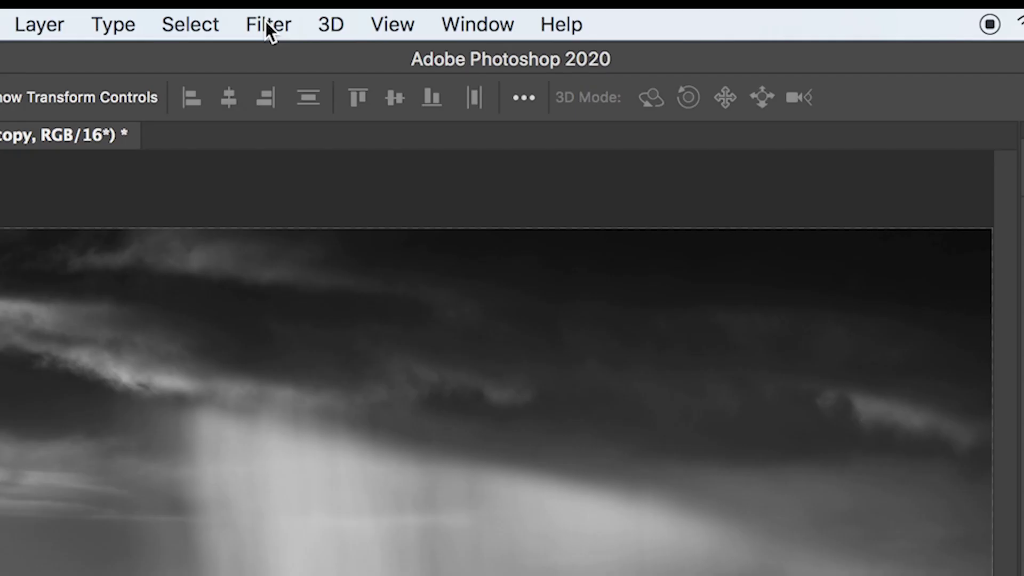
- Apply a 15-pixel Gaussian Blur to the Background copy layer
{"action": "left_click", "coordinate": [380, 11]}
{"action": "mouse_move", "coordinate": [404, 195]}
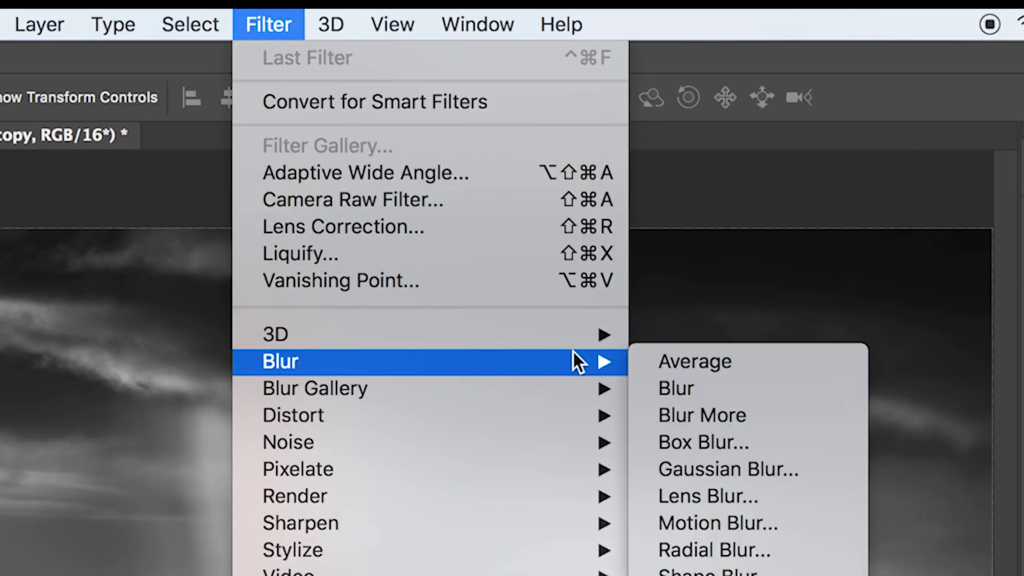
{"action": "left_click", "coordinate": [712, 469]}
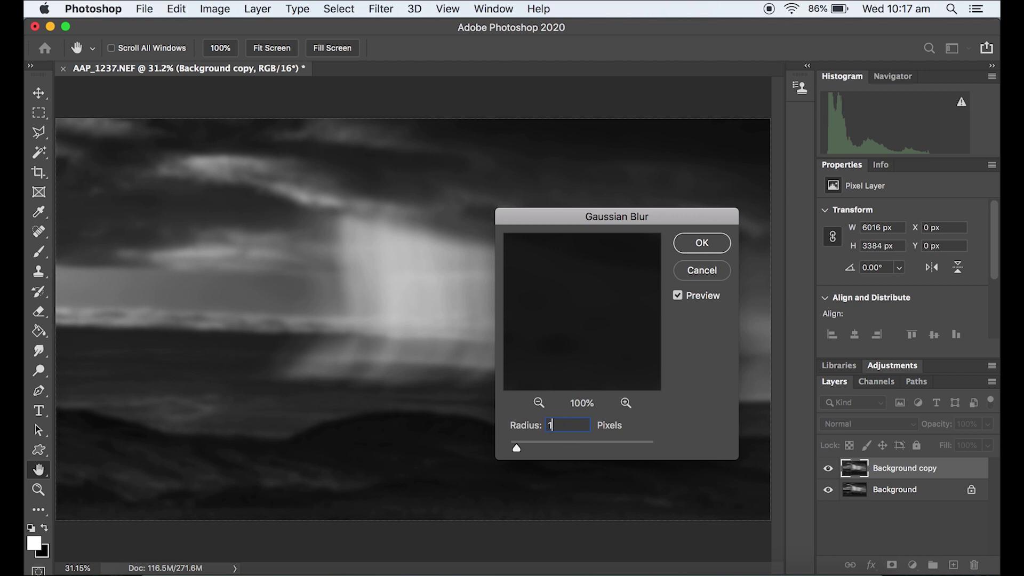
{"action": "type", "text": "5"}
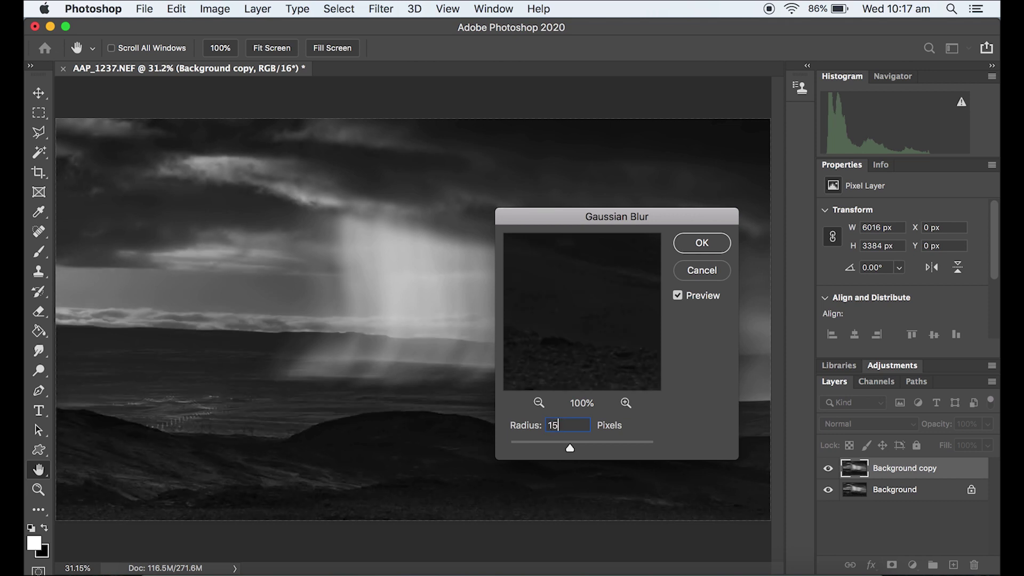
{"action": "key", "text": "Return"}
{"action": "key", "text": "v"}
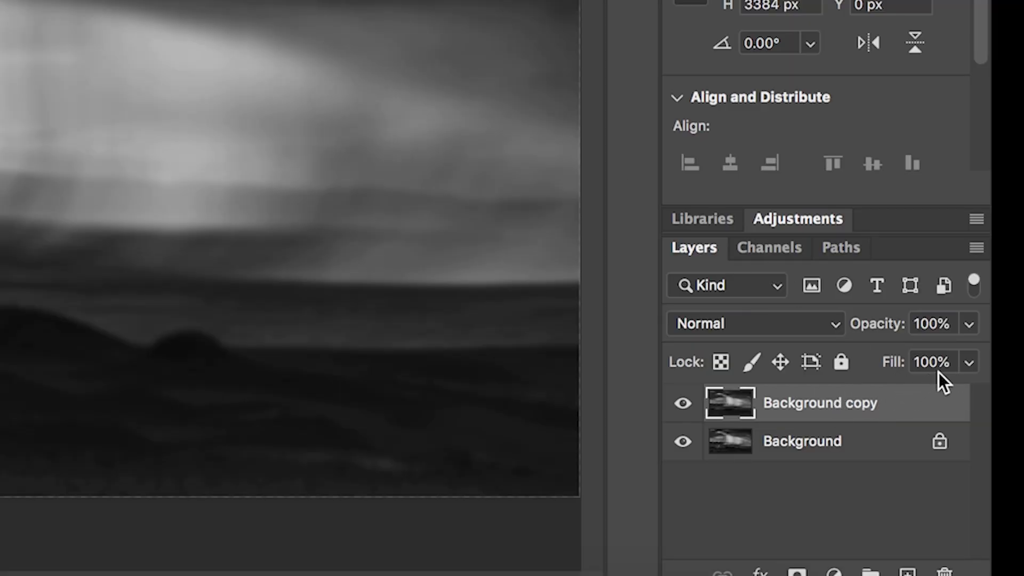
- Lower the blurred Background copy layer's Fill to 20%
{"action": "left_click", "coordinate": [972, 368]}
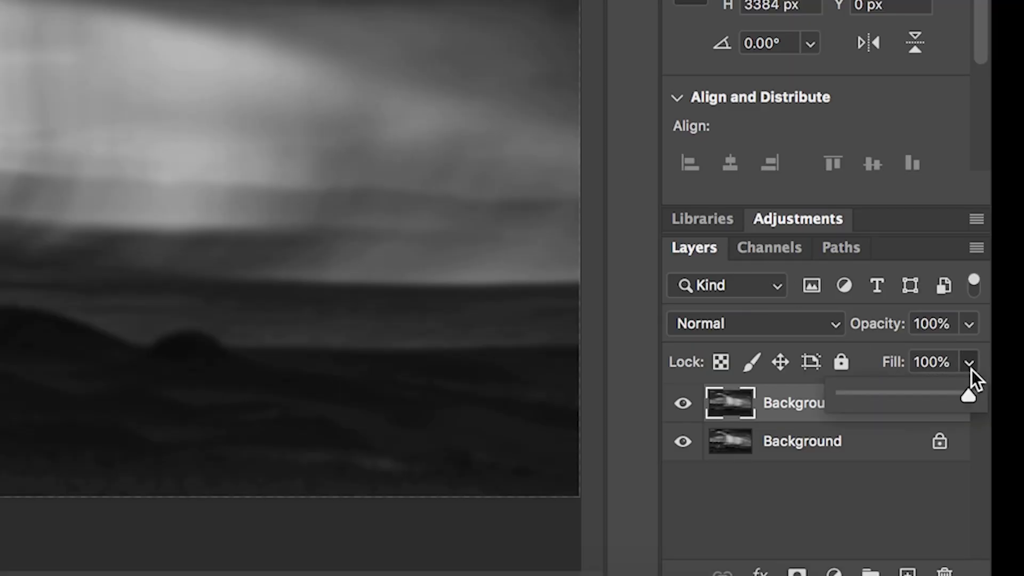
{"action": "left_click_drag", "start_coordinate": [969, 387], "coordinate": [870, 398]}
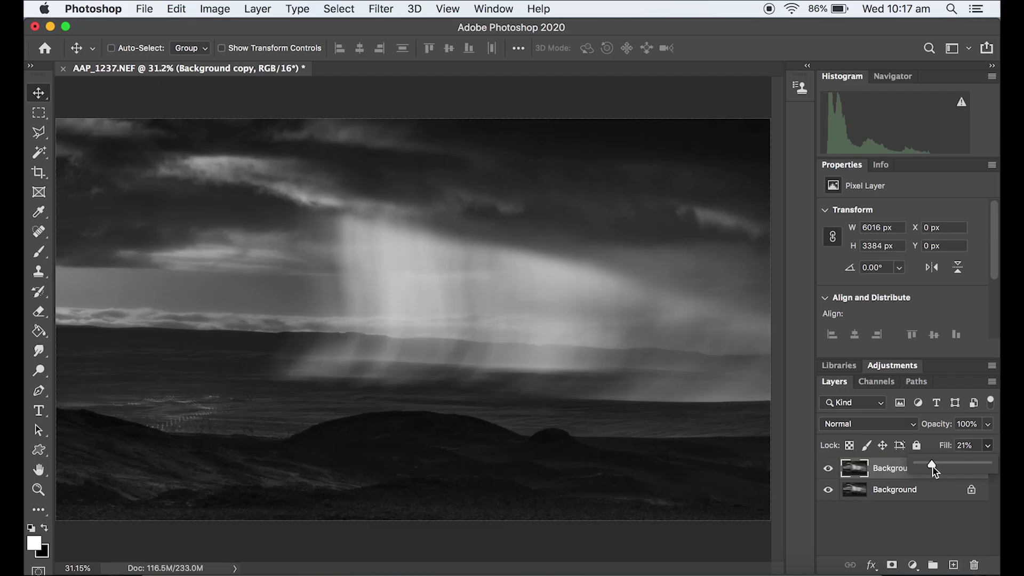
{"action": "left_click_drag", "start_coordinate": [933, 466], "coordinate": [932, 466]}
- Flatten the image into Layer 0 and add a 35 px white inside Stroke border
{"action": "left_click", "coordinate": [258, 8]}
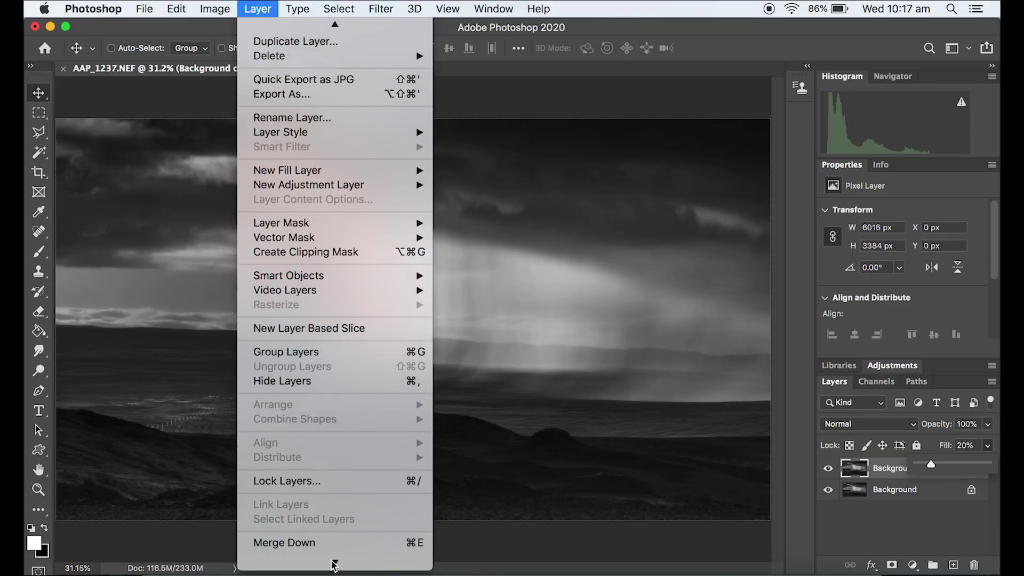
{"action": "left_click", "coordinate": [325, 542]}
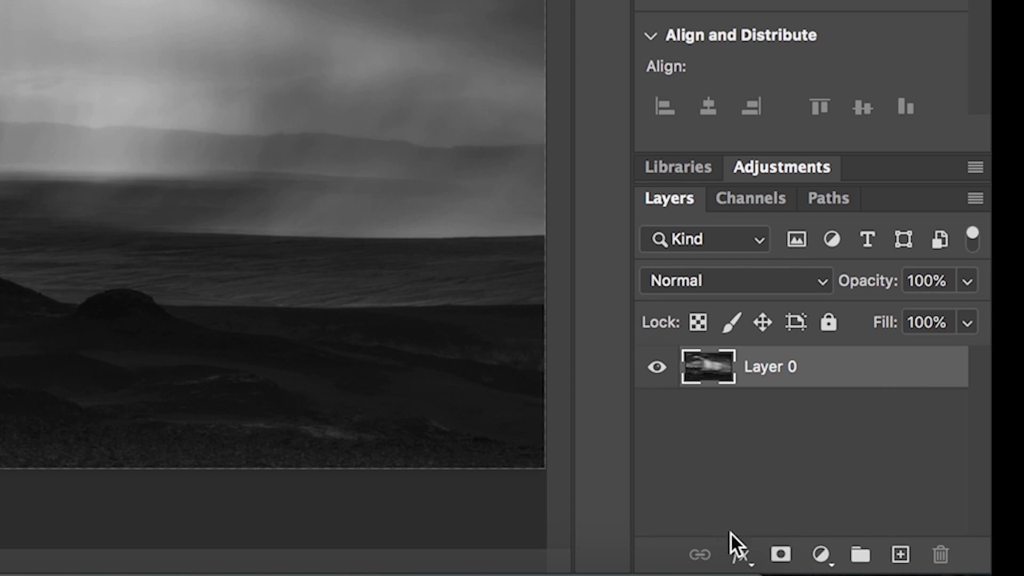
{"action": "left_click", "coordinate": [741, 554]}
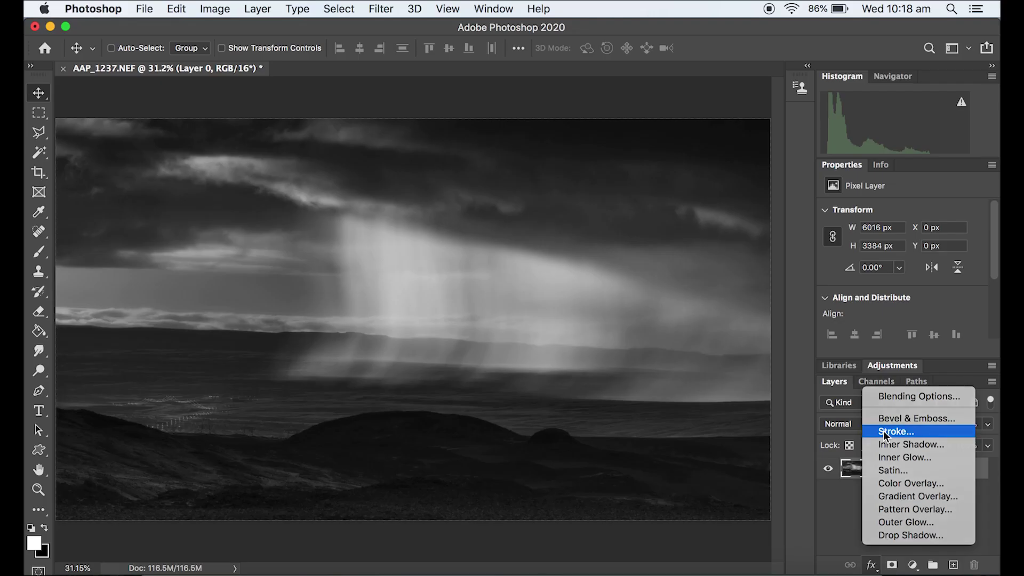
{"action": "left_click", "coordinate": [886, 433]}
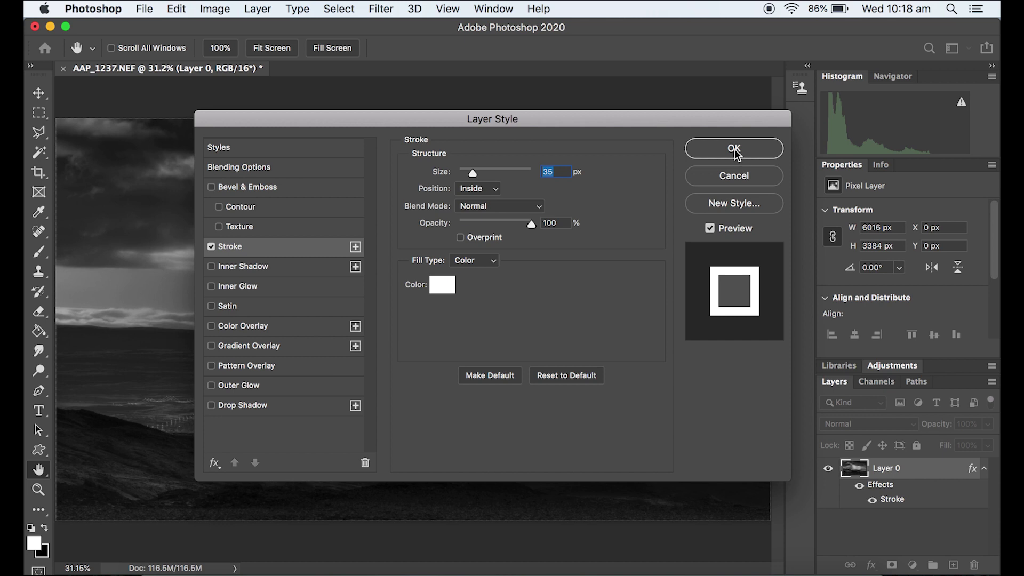
{"action": "left_click", "coordinate": [735, 149]}
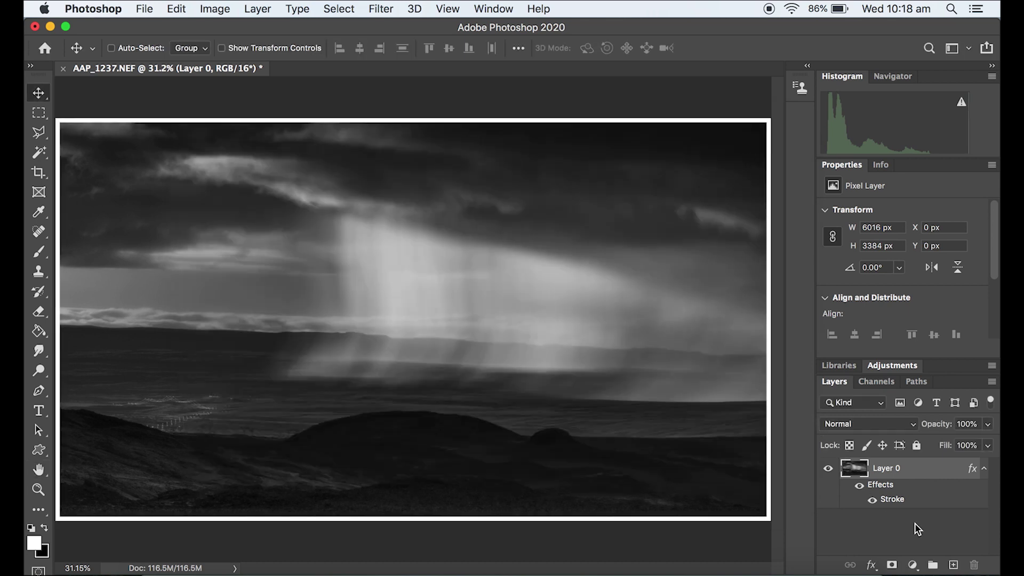